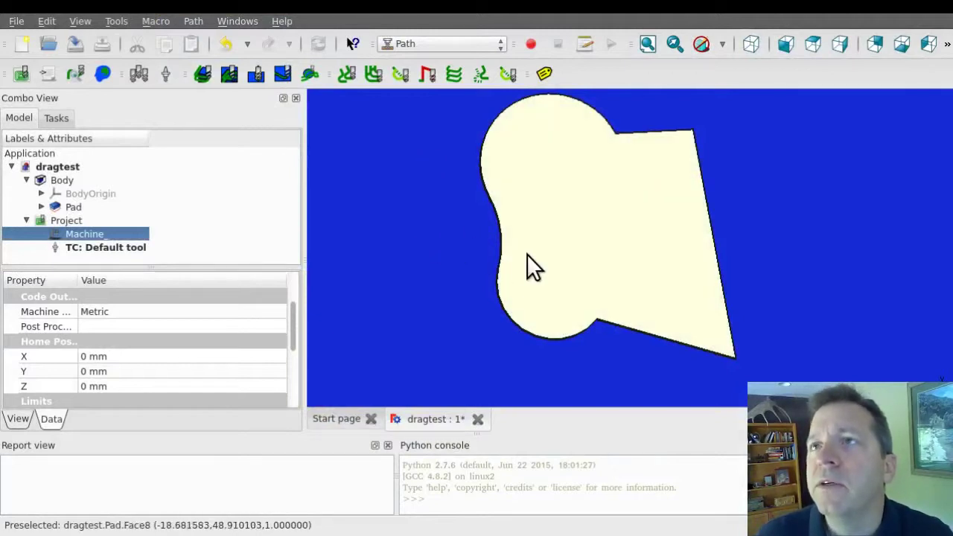
# Create a Profile operation from the Pad's top face (Face8), then hide the Pad solid
pyautogui.scroll(-2, 594, 251)
pyautogui.scroll(2, 599, 244)
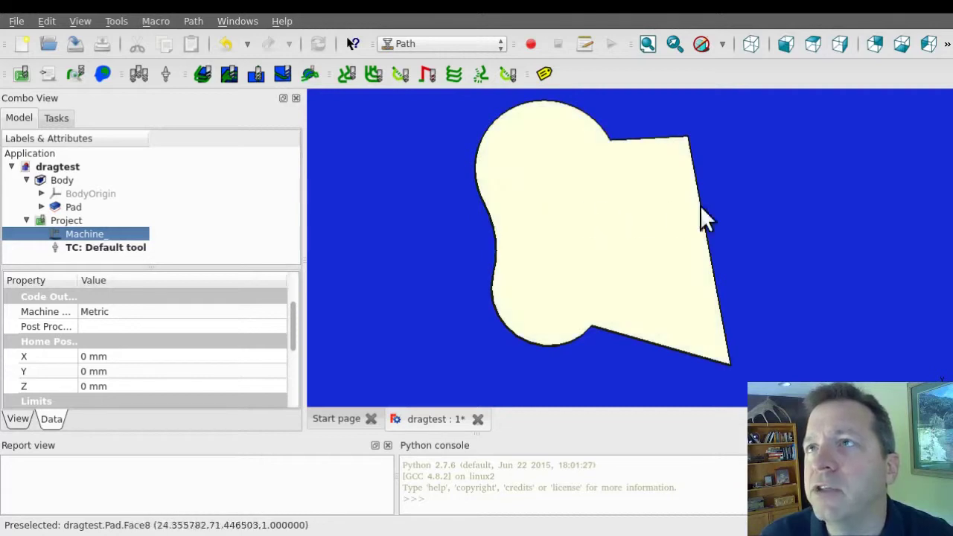
pyautogui.click(598, 222)
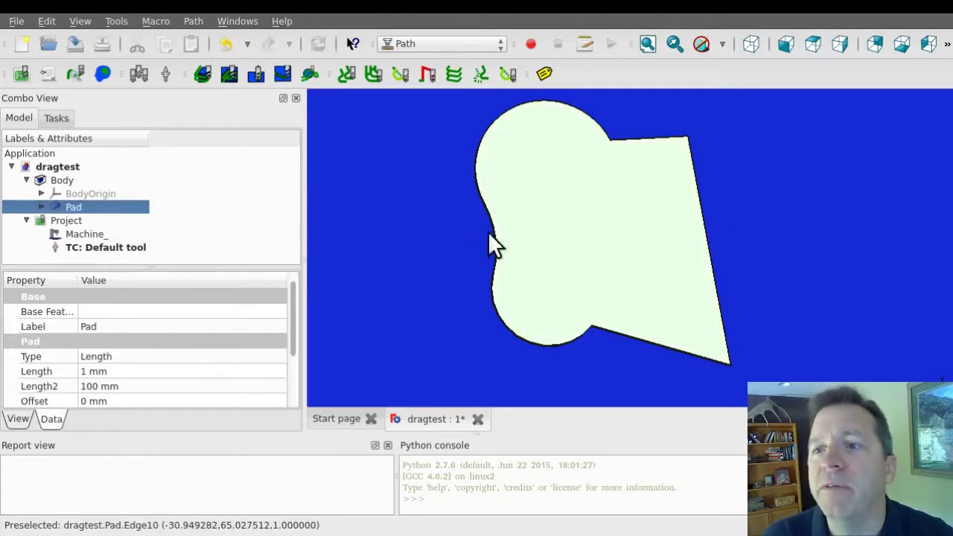
pyautogui.click(203, 75)
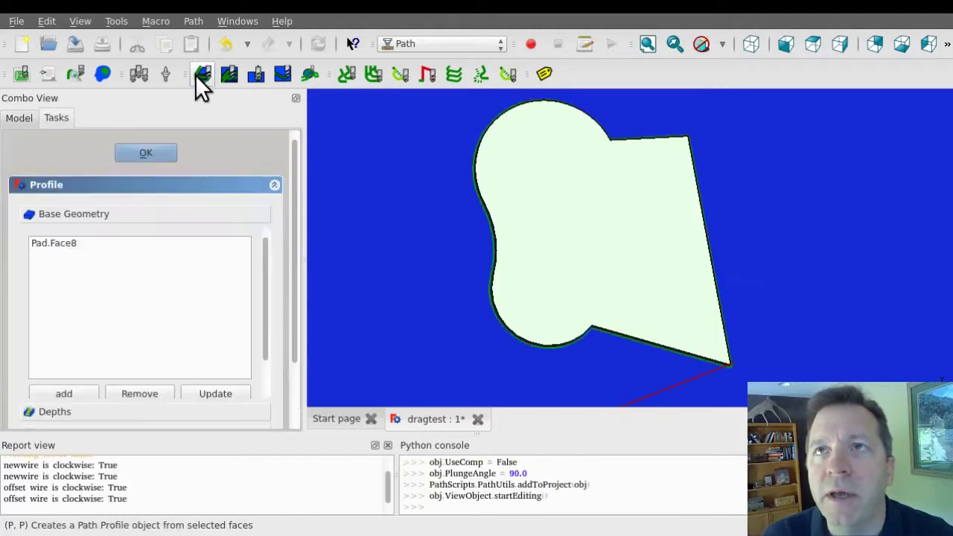
pyautogui.click(145, 154)
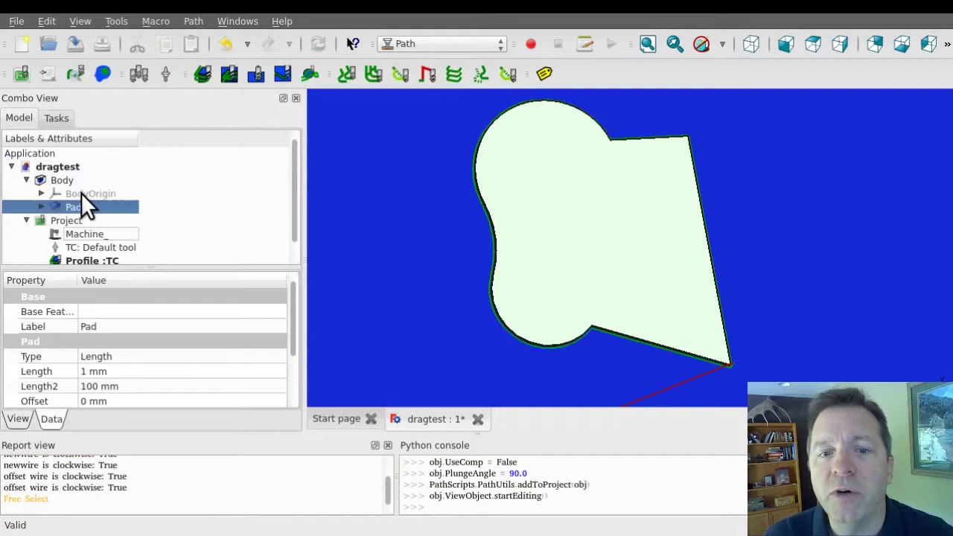
pyautogui.press('space')
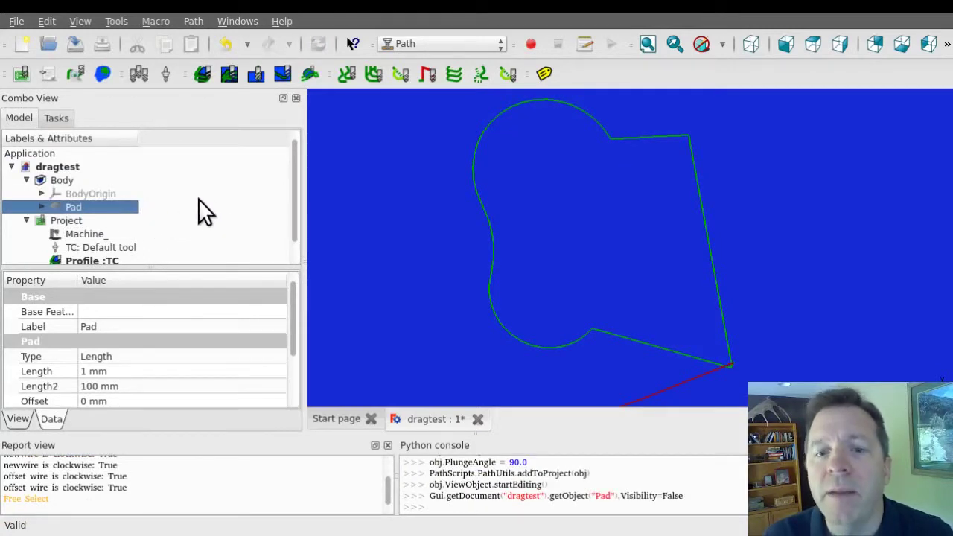
# Change the Profile :TC operation's Side property from Left to On
pyautogui.scroll(-1, 195, 213)
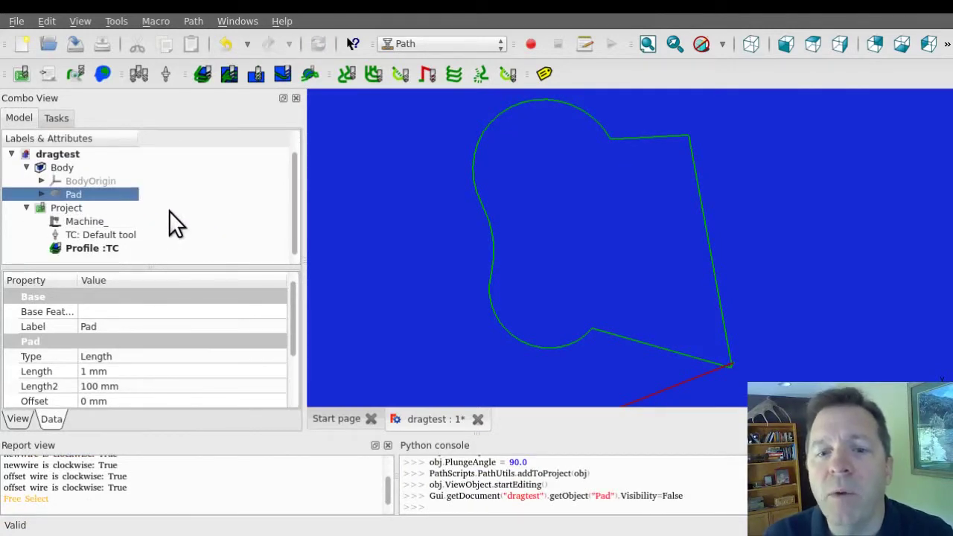
pyautogui.click(113, 248)
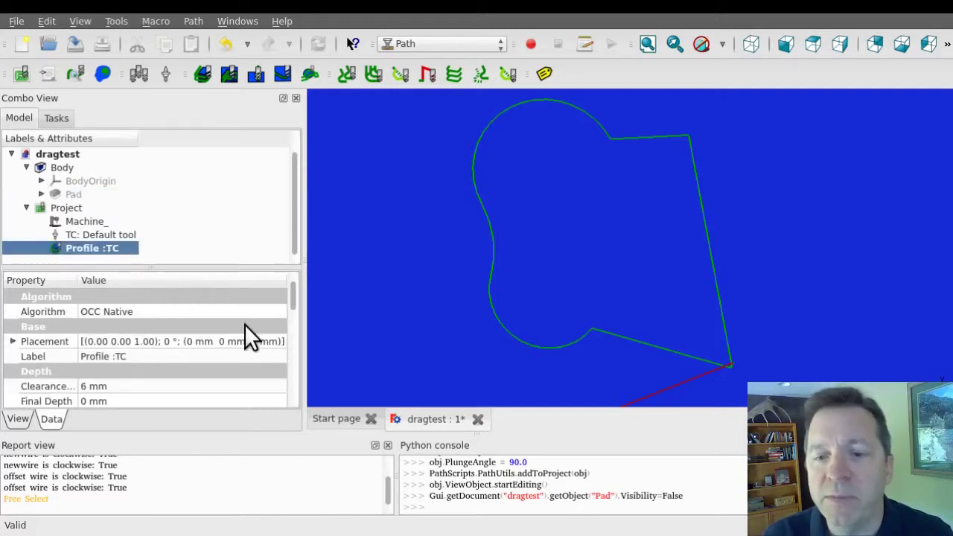
pyautogui.scroll(-2, 218, 337)
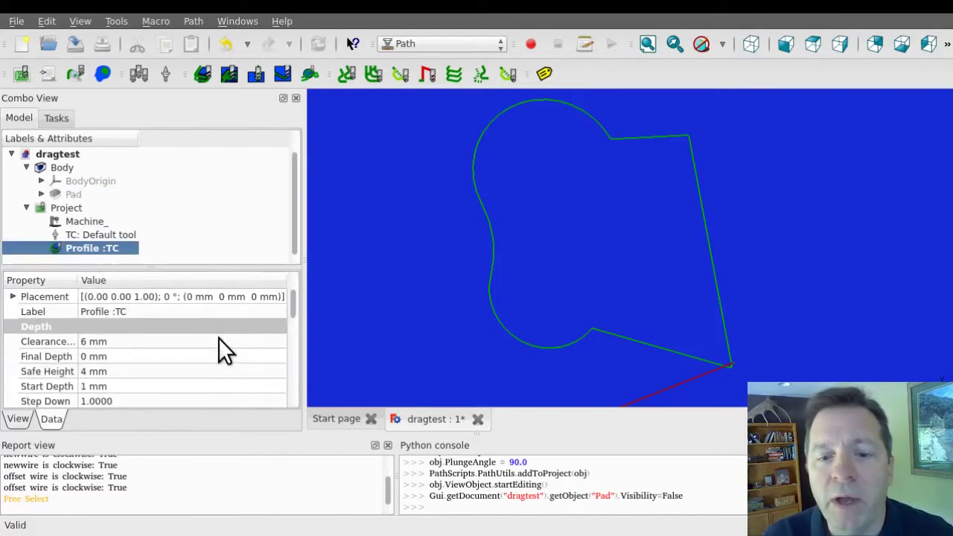
pyautogui.scroll(-1, 216, 337)
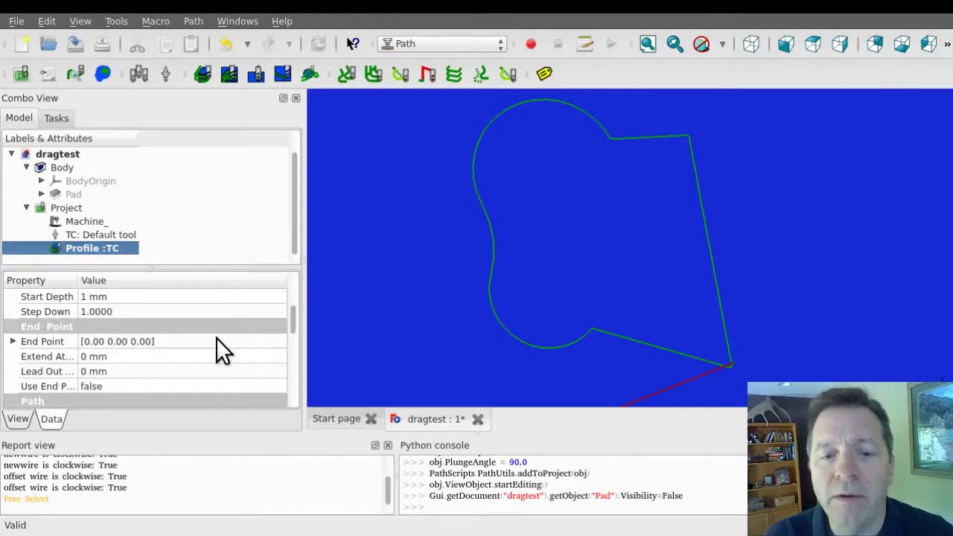
pyautogui.scroll(1, 216, 334)
pyautogui.scroll(1, 214, 329)
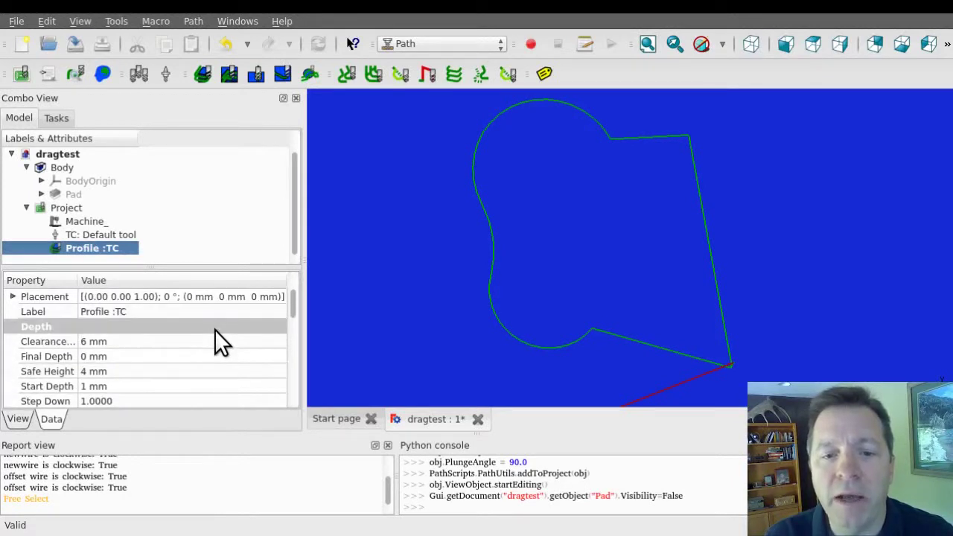
pyautogui.scroll(-1, 215, 330)
pyautogui.scroll(-3, 215, 328)
pyautogui.scroll(-2, 214, 327)
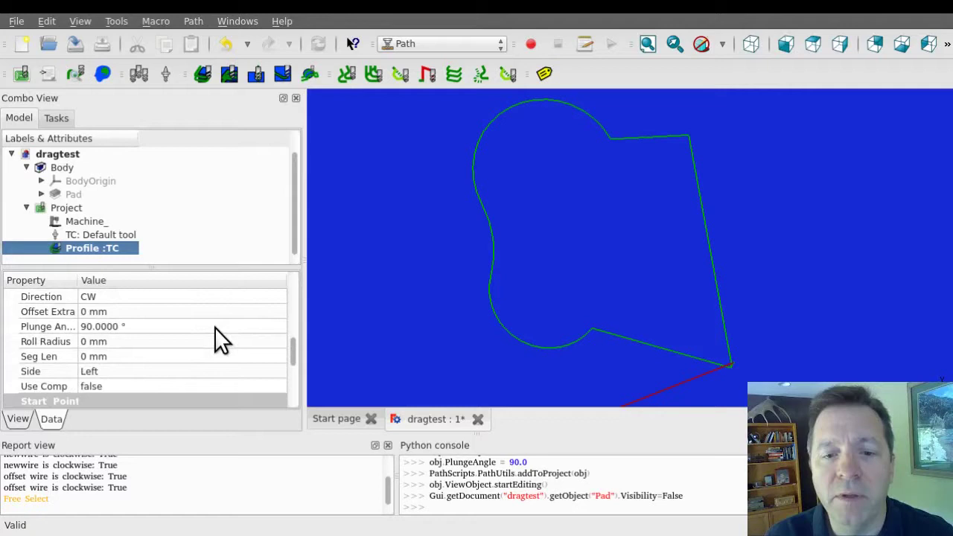
pyautogui.click(121, 370)
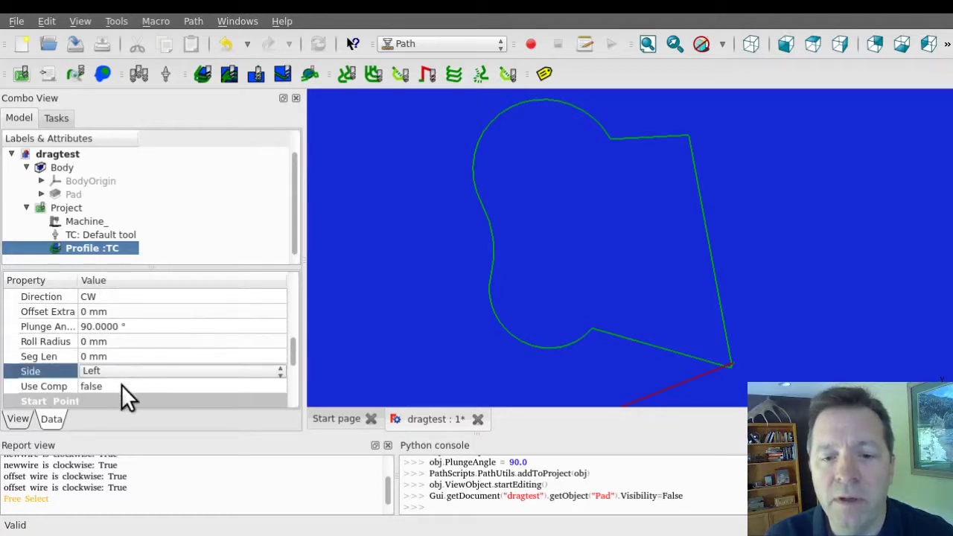
pyautogui.click(122, 401)
pyautogui.click(166, 355)
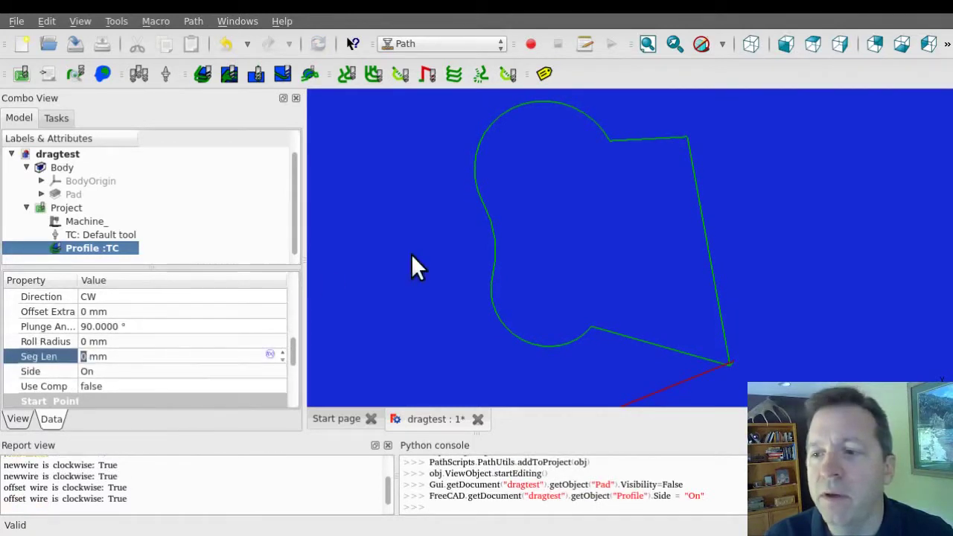
pyautogui.scroll(-2, 635, 153)
pyautogui.scroll(6, 639, 131)
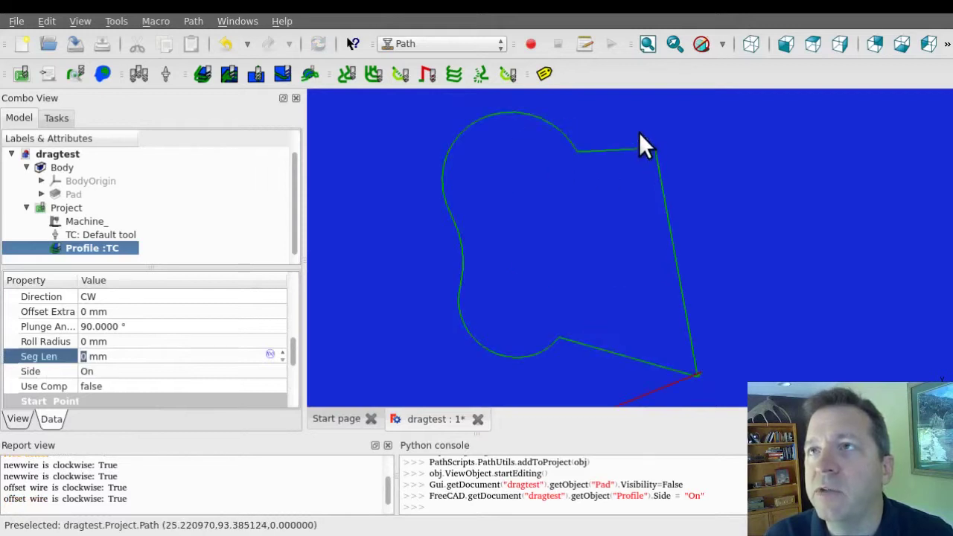
pyautogui.scroll(3, 670, 156)
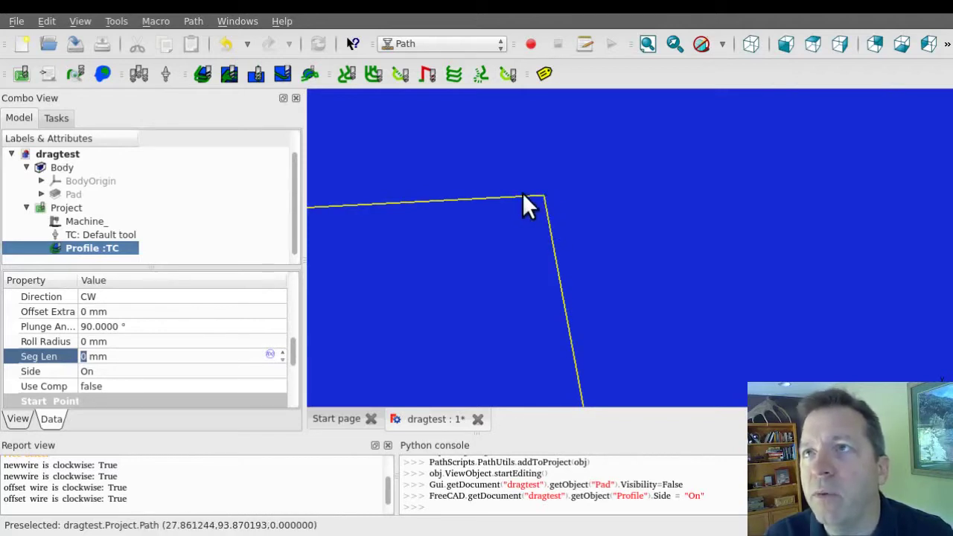
pyautogui.click(536, 200)
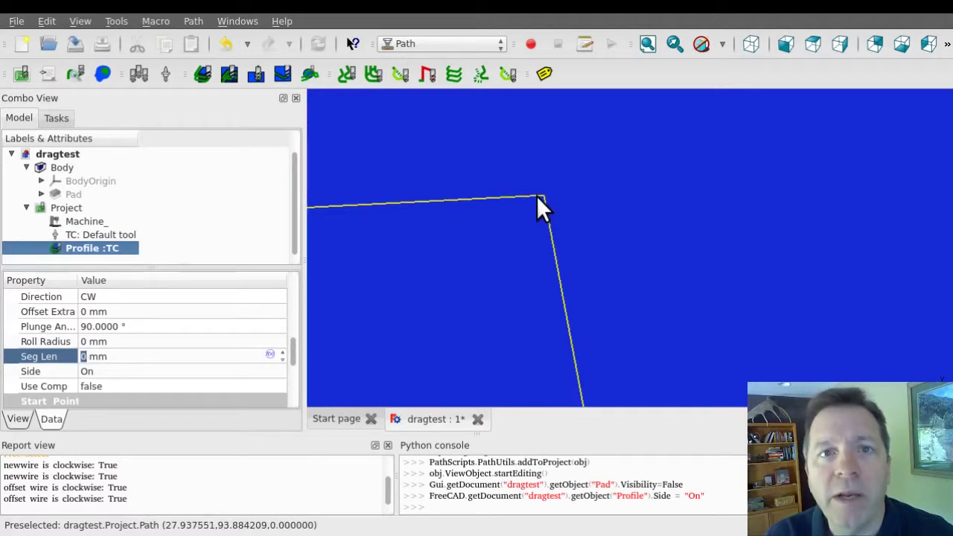
pyautogui.click(540, 197)
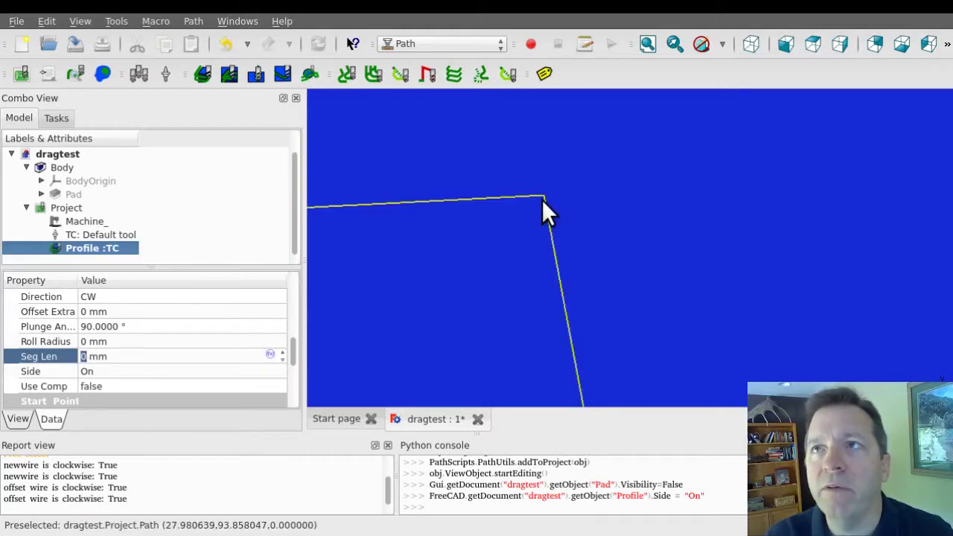
pyautogui.click(541, 200)
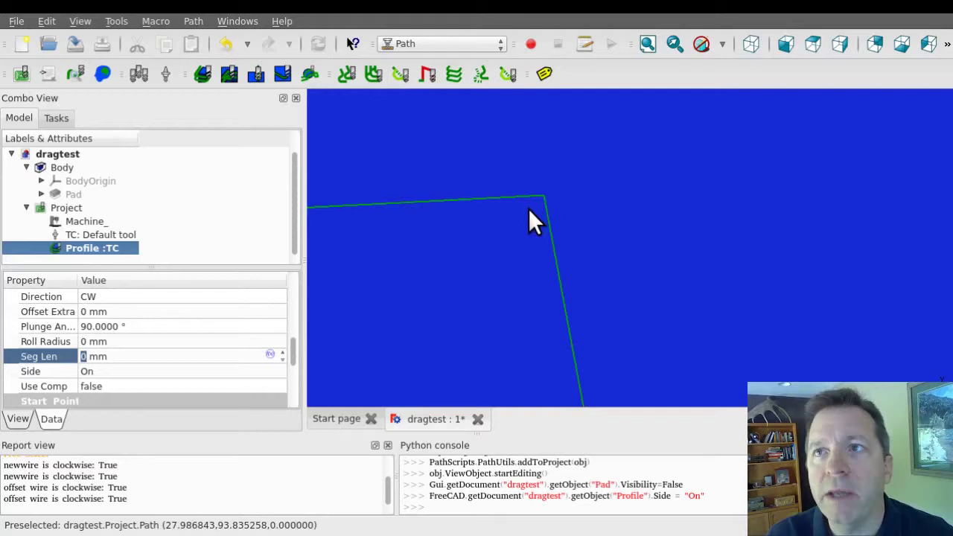
pyautogui.scroll(-2, 529, 210)
pyautogui.scroll(-3, 569, 210)
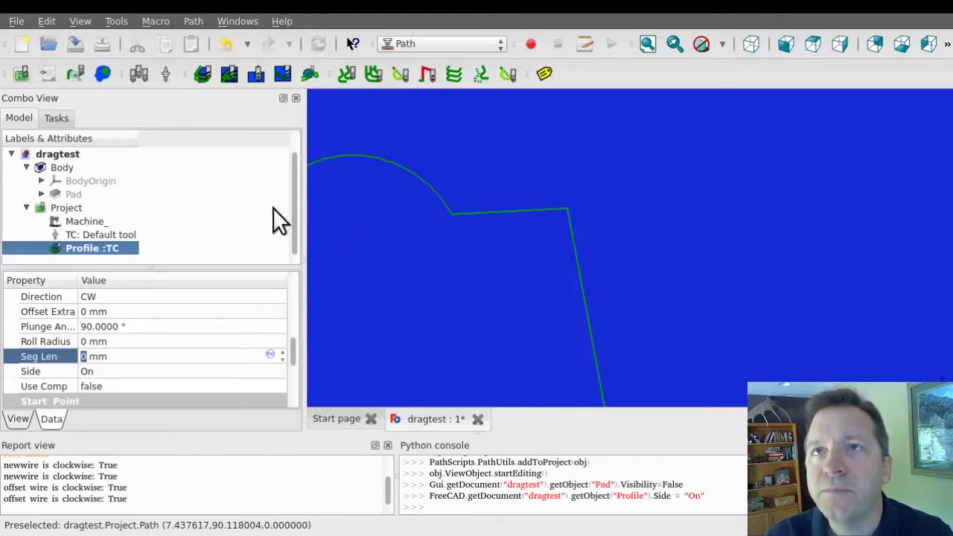
pyautogui.click(88, 247)
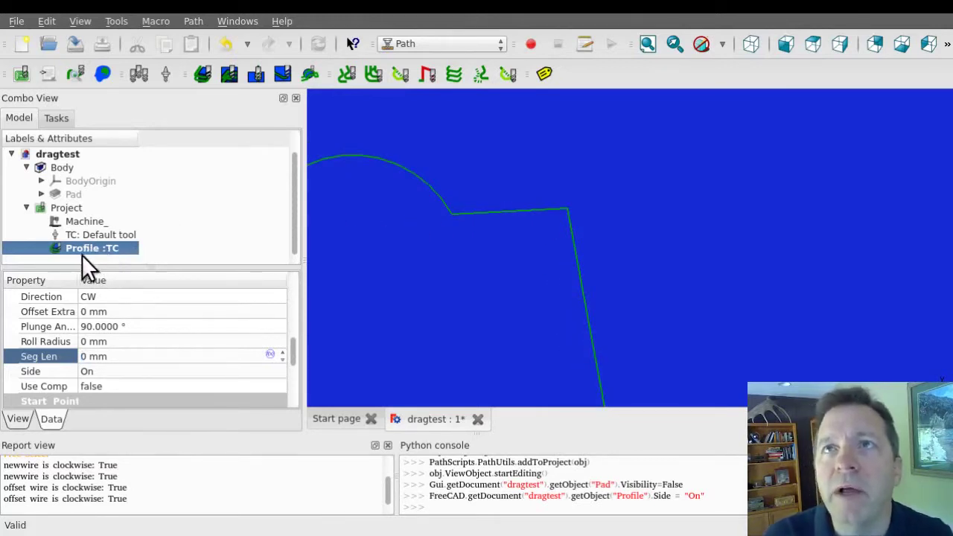
# Add a DragKnife Dress-up around the Profile via Path Modification
pyautogui.click(193, 21)
pyautogui.moveTo(237, 99)
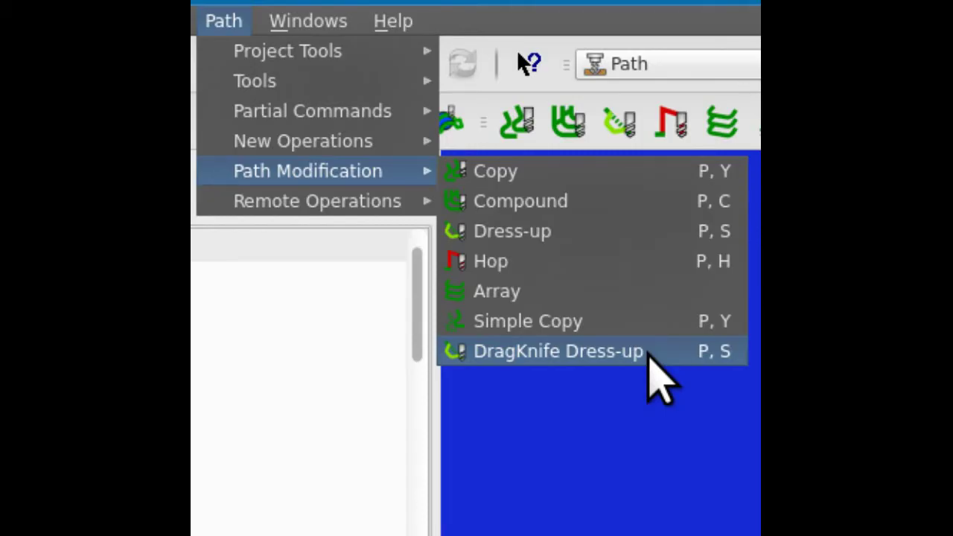
pyautogui.click(648, 356)
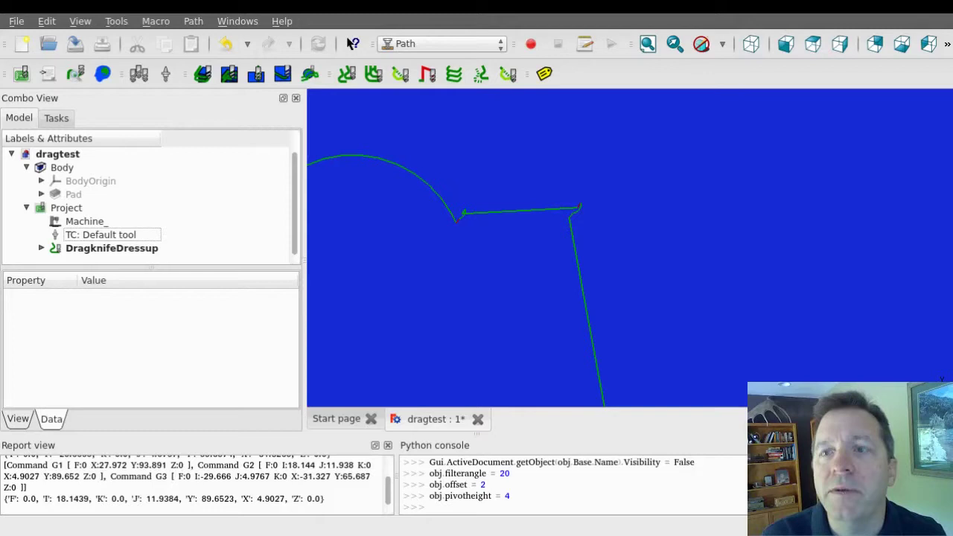
# Expand the DragknifeDressup, select Profile :TC and show its original path
pyautogui.click(104, 248)
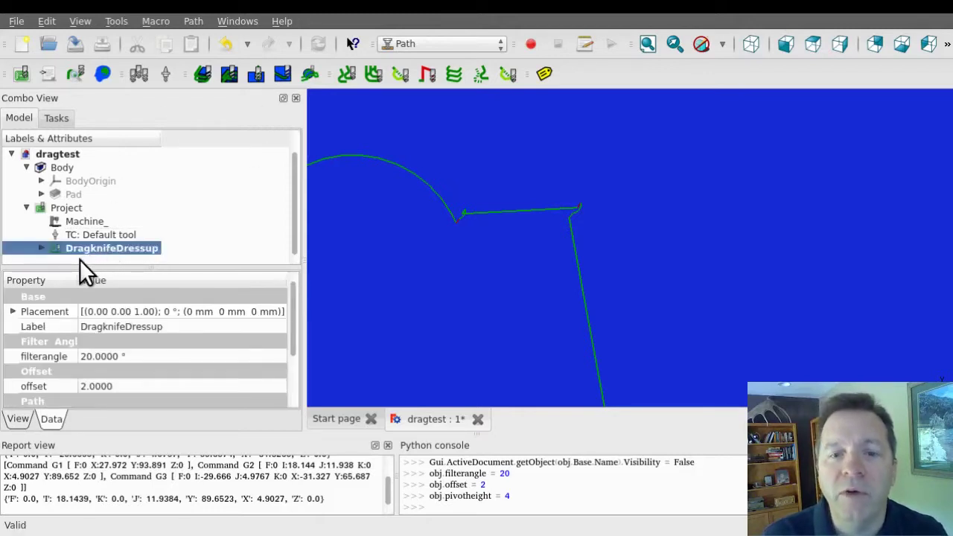
pyautogui.click(40, 248)
pyautogui.scroll(-1, 154, 234)
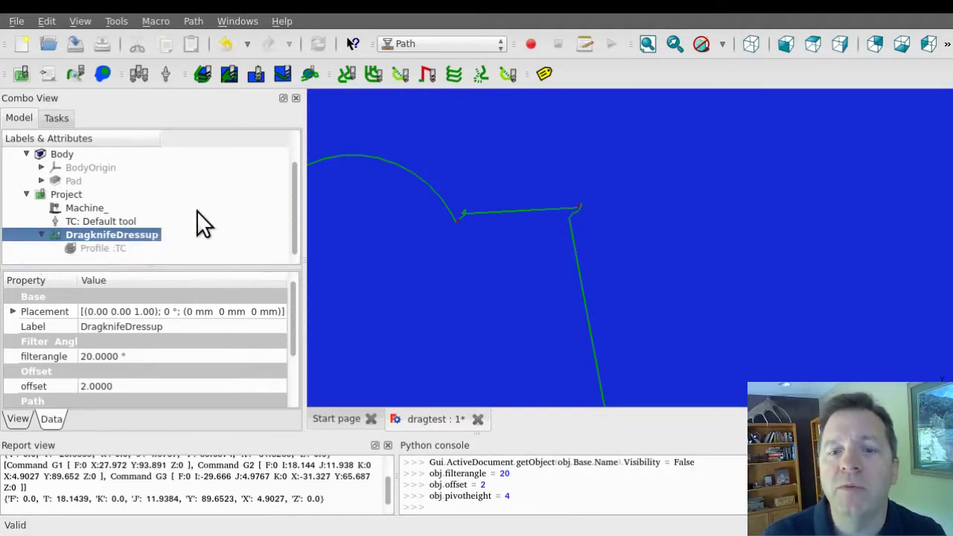
pyautogui.click(98, 248)
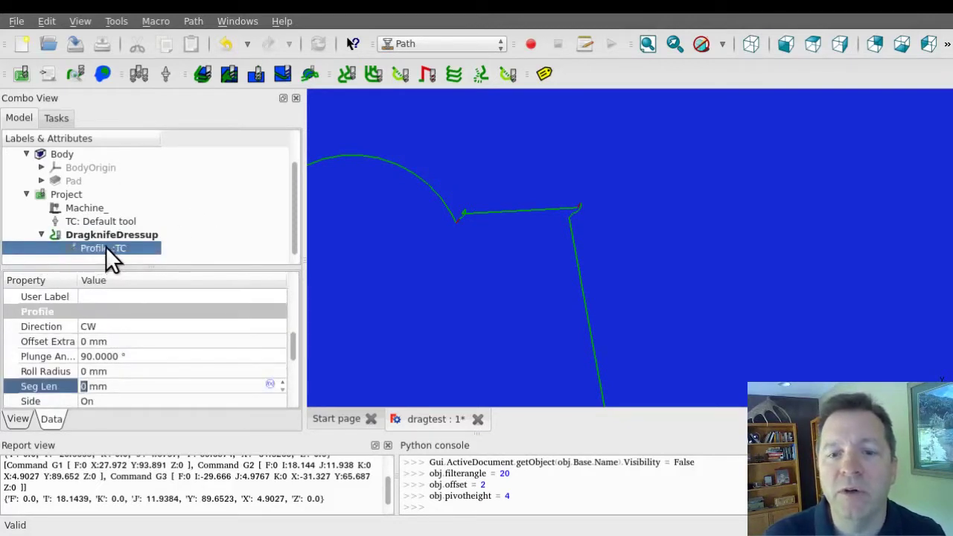
pyautogui.press('space')
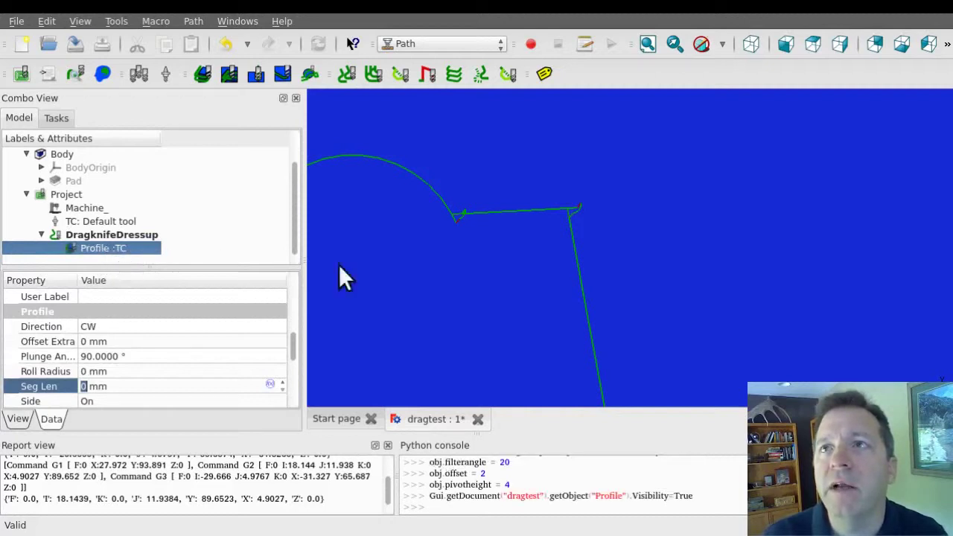
# Rotate and zoom the view while toggling the Profile path to compare corner loops
pyautogui.moveTo(585, 219); pyautogui.dragTo(498, 207, button='middle')
pyautogui.press('space')
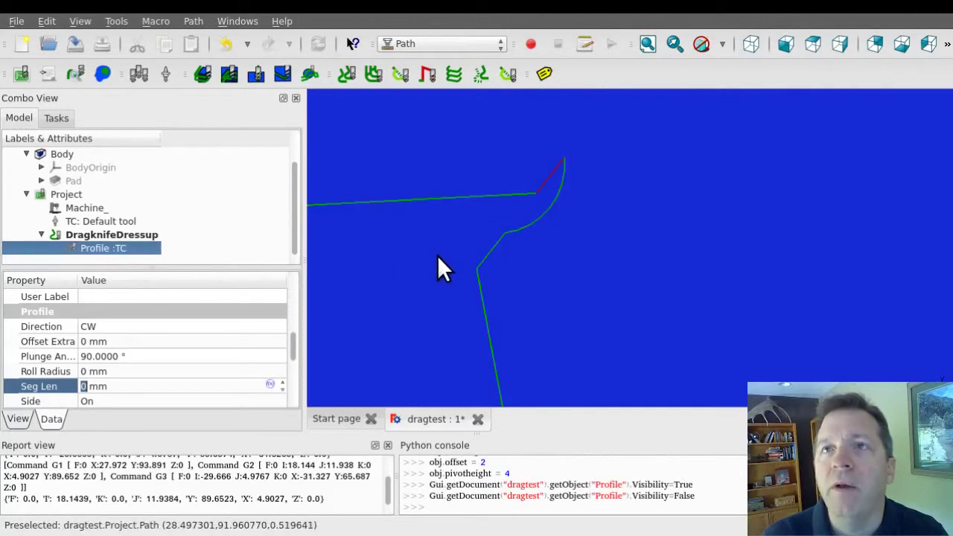
pyautogui.moveTo(469, 213); pyautogui.dragTo(370, 210, button='middle')
pyautogui.press('space')
pyautogui.press('space')
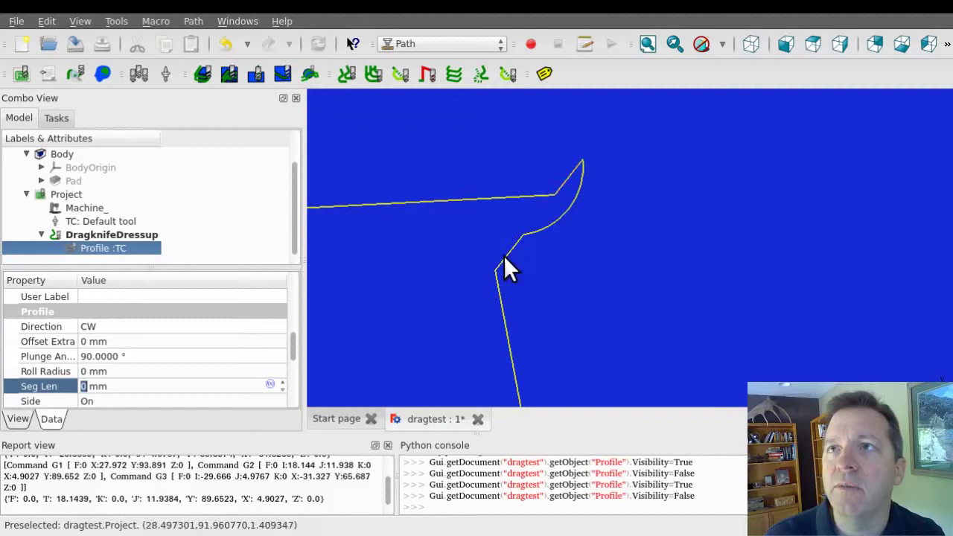
pyautogui.scroll(-5, 516, 249)
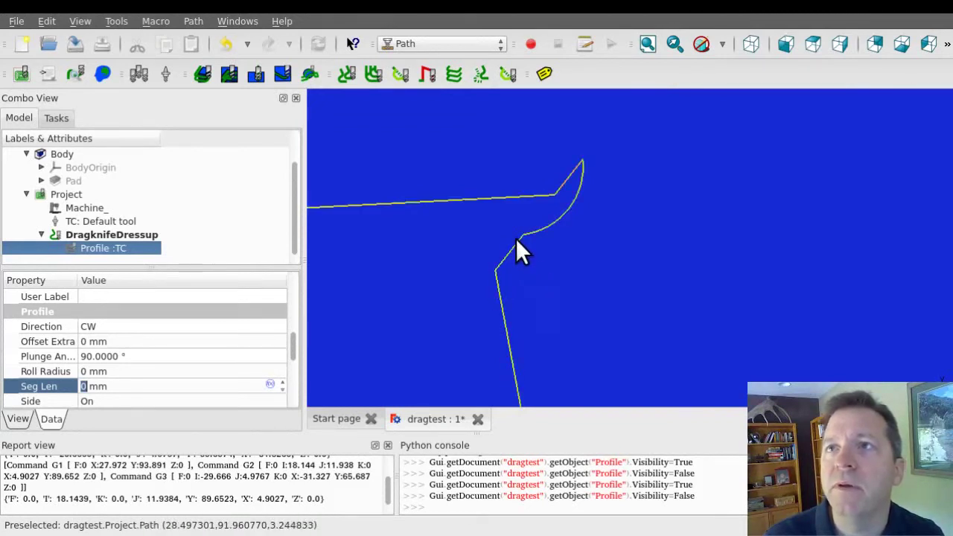
pyautogui.scroll(4, 447, 264)
pyautogui.scroll(2, 469, 276)
pyautogui.scroll(-2, 488, 274)
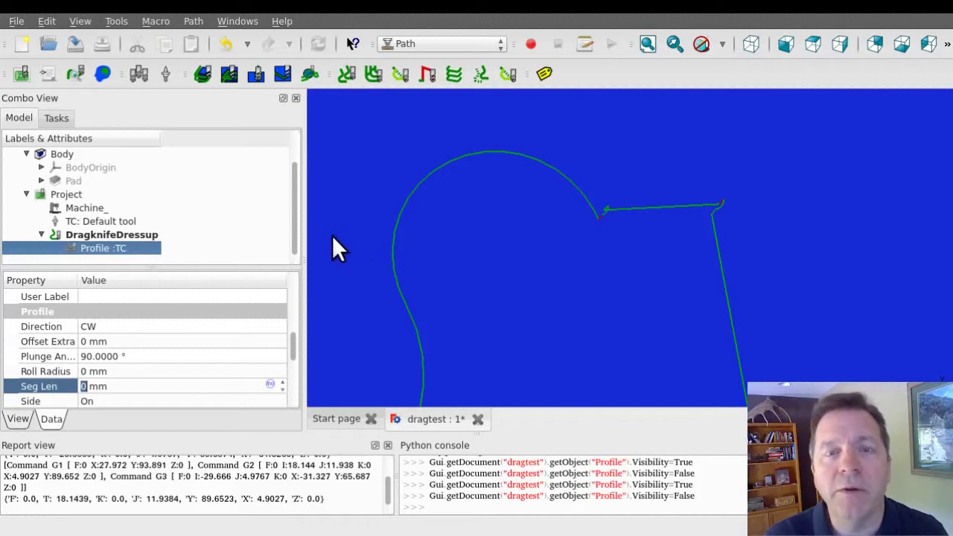
# Set the DragknifeDressup offset to 1.65, keeping pivot height at 4
pyautogui.click(115, 233)
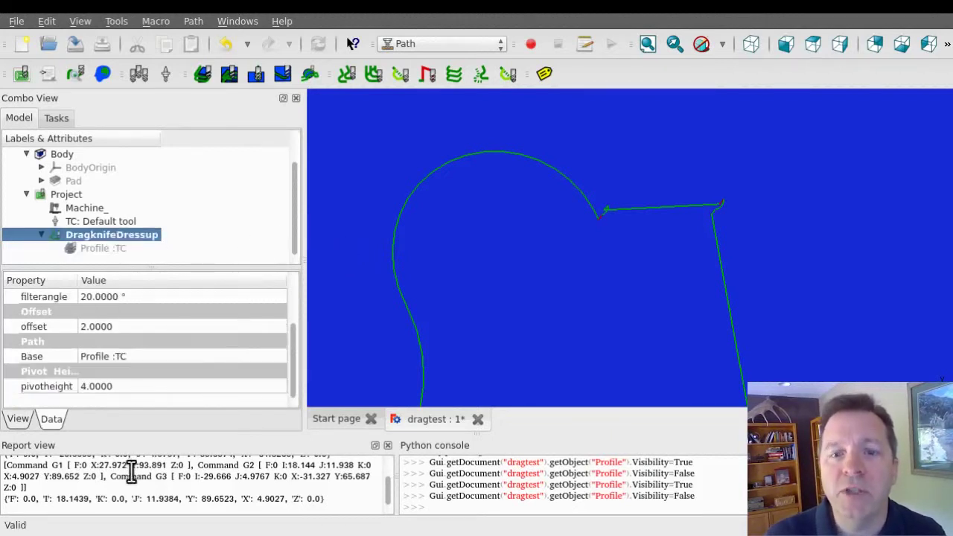
pyautogui.click(129, 326)
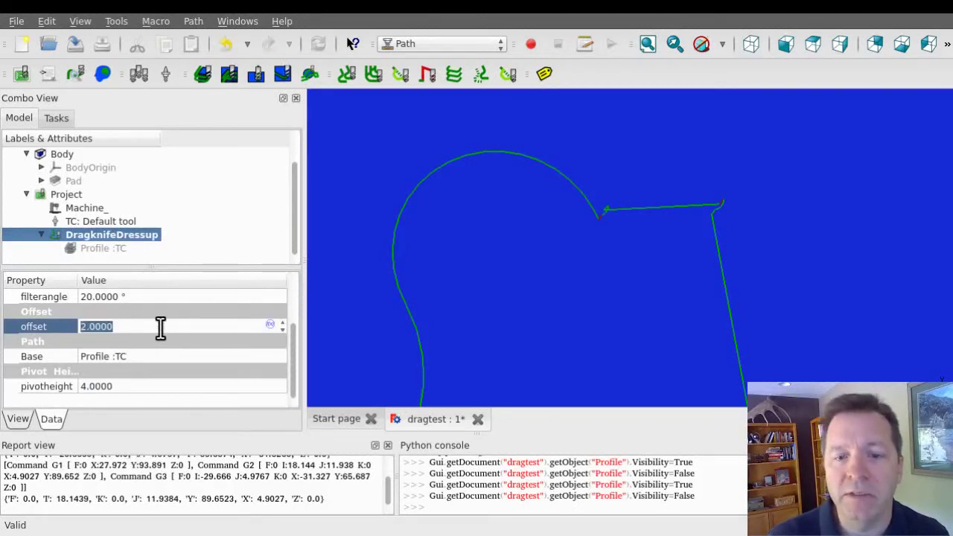
pyautogui.write('1.65')
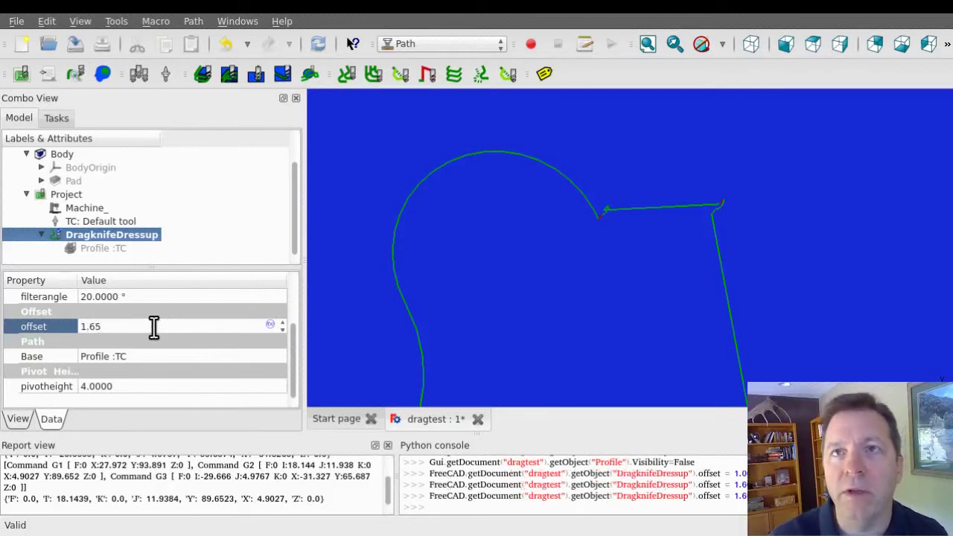
pyautogui.press('Return')
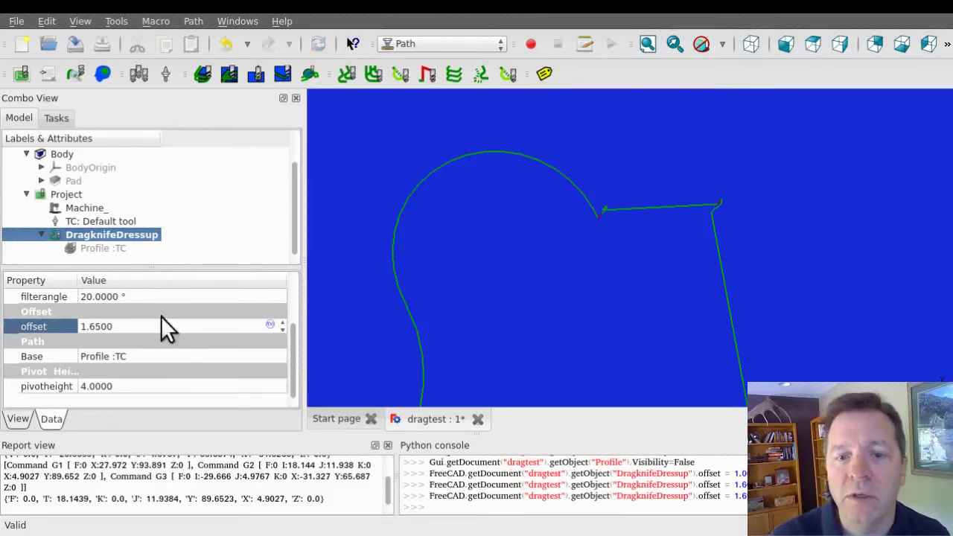
pyautogui.click(131, 388)
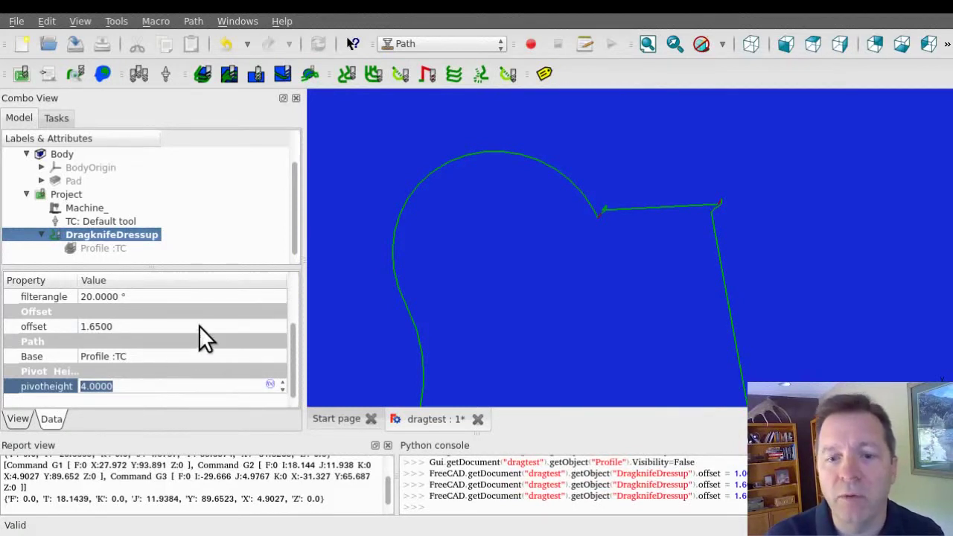
pyautogui.press('Return')
pyautogui.scroll(3, 197, 313)
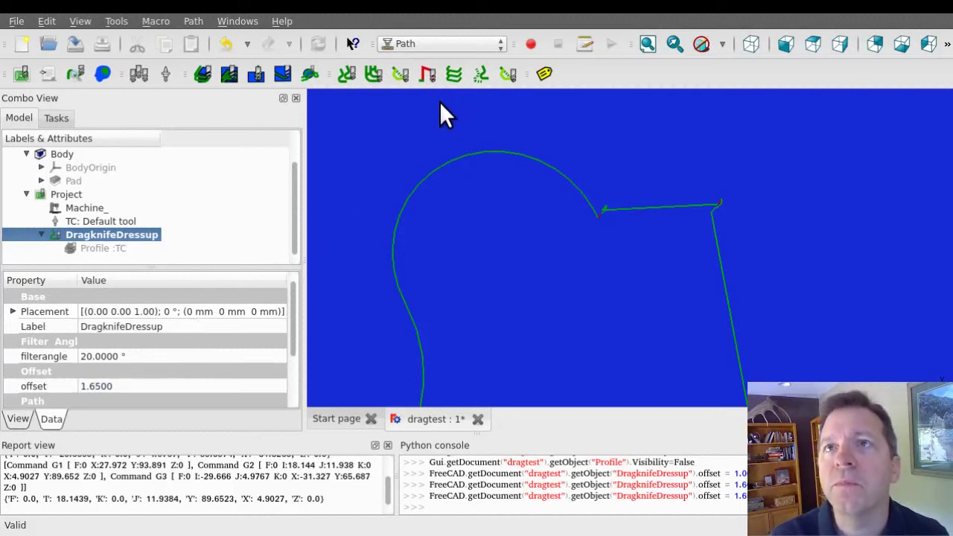
# Post-process the Project, then review the Profile inside the DragknifeDressup (Side On, CW)
pyautogui.click(41, 235)
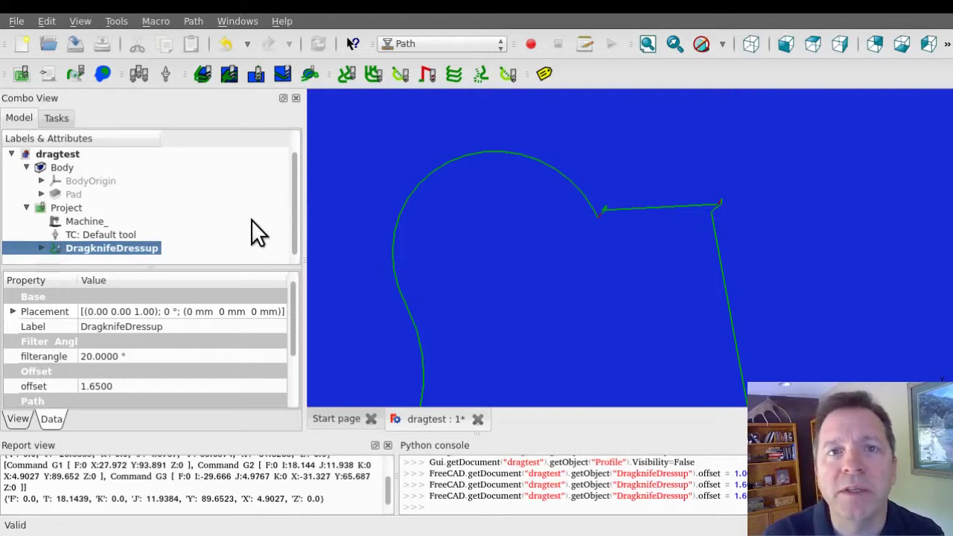
pyautogui.click(71, 208)
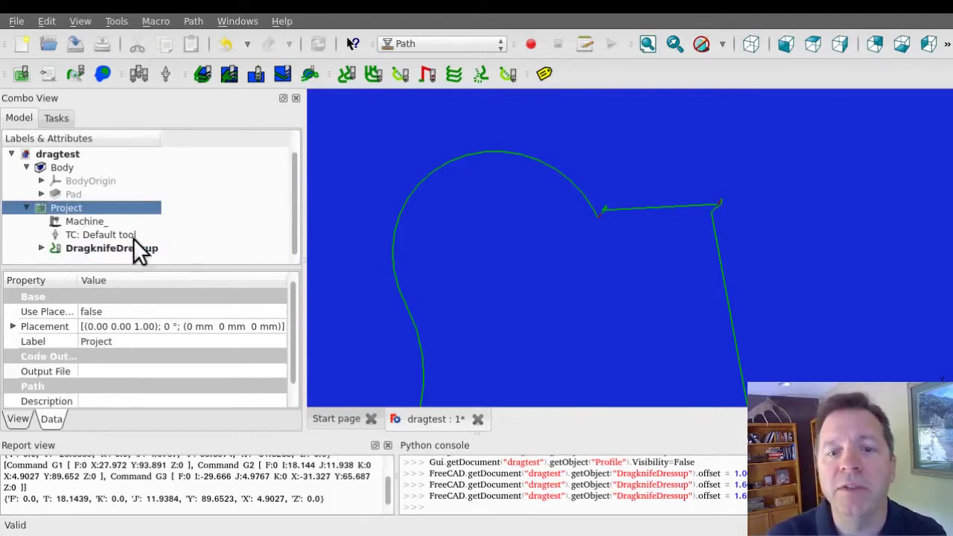
pyautogui.click(45, 75)
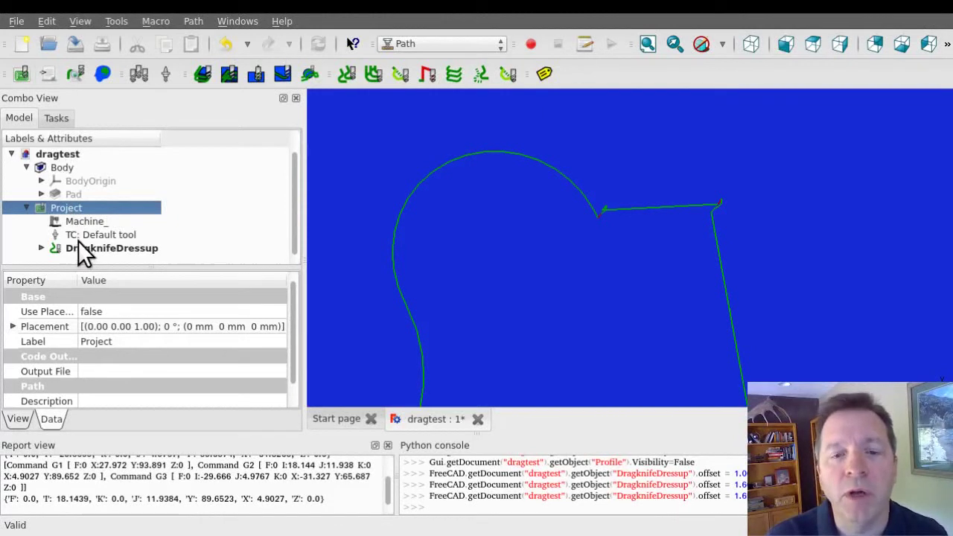
pyautogui.click(41, 248)
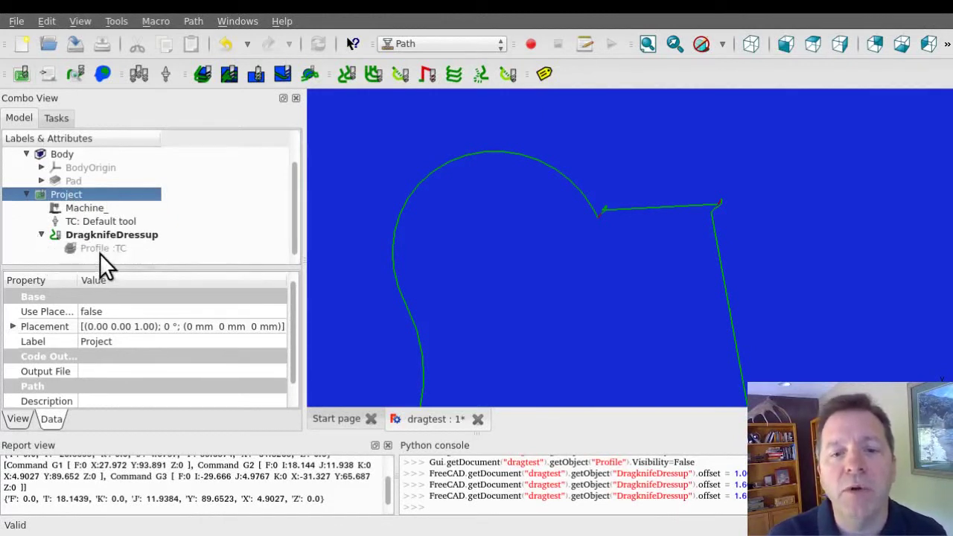
pyautogui.click(102, 248)
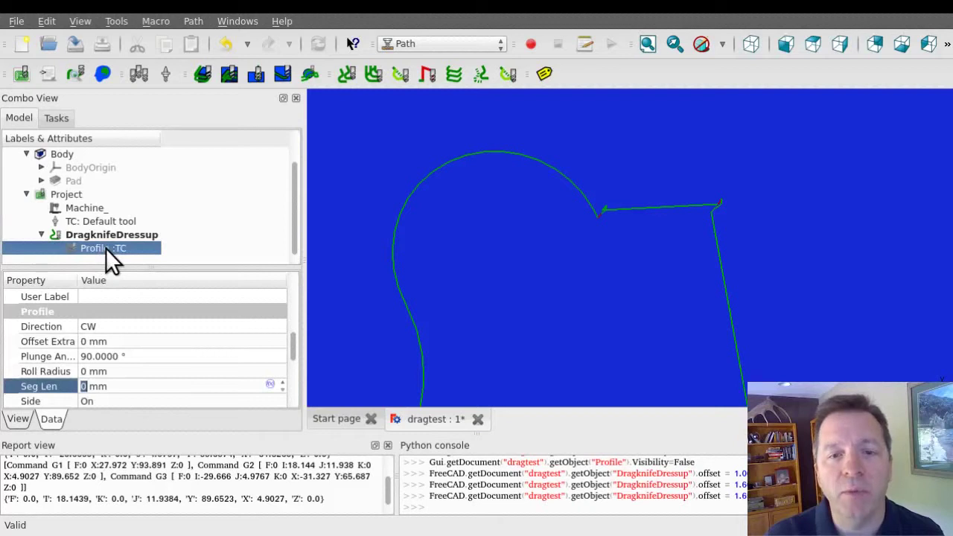